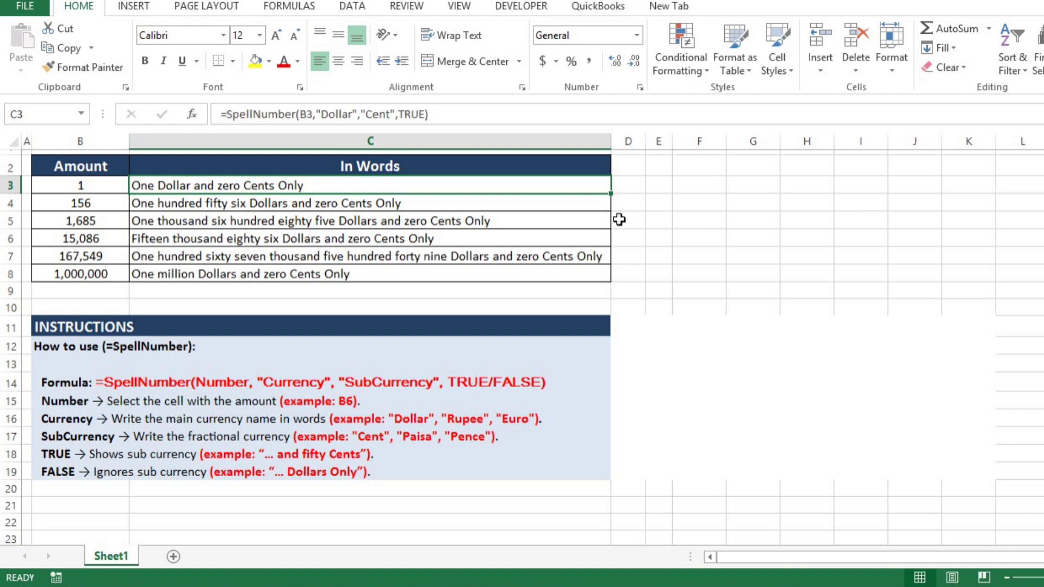
Inspect the SpellNumber formulas in cells C3 to C5 of the In Words column.
key(F2)
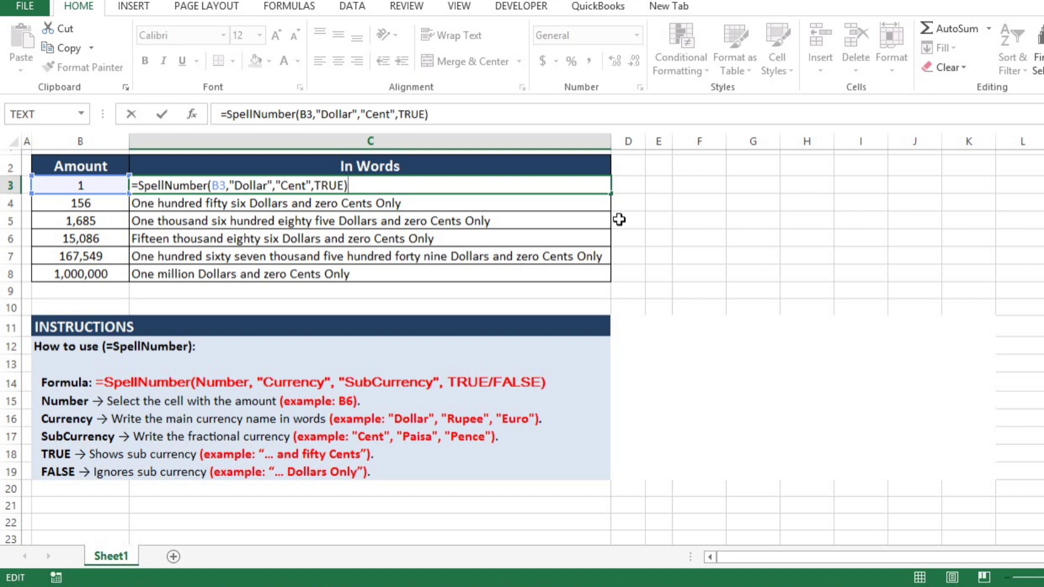
key(Return)
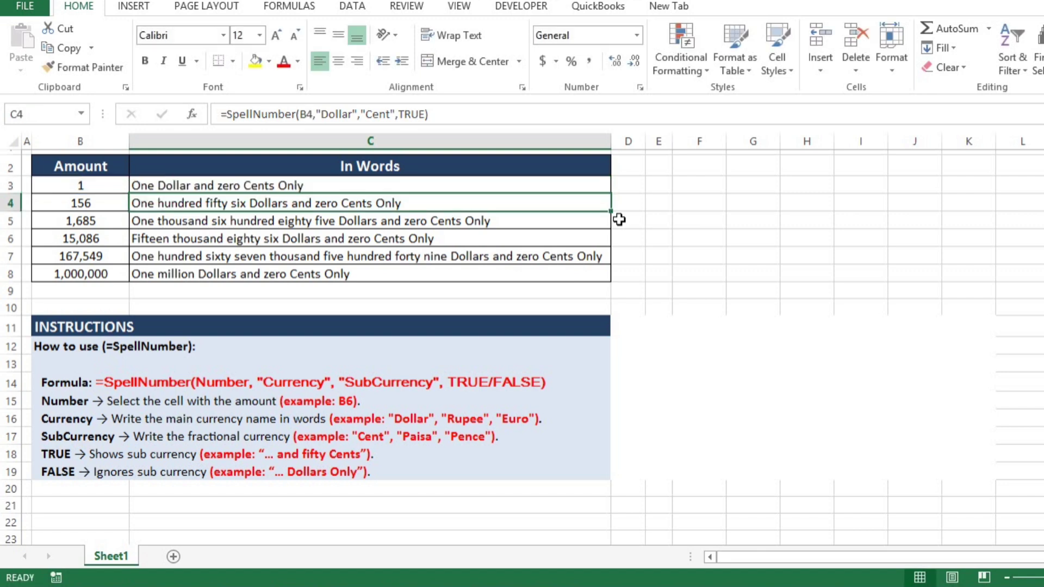
key(F2)
key(Return)
key(F2)
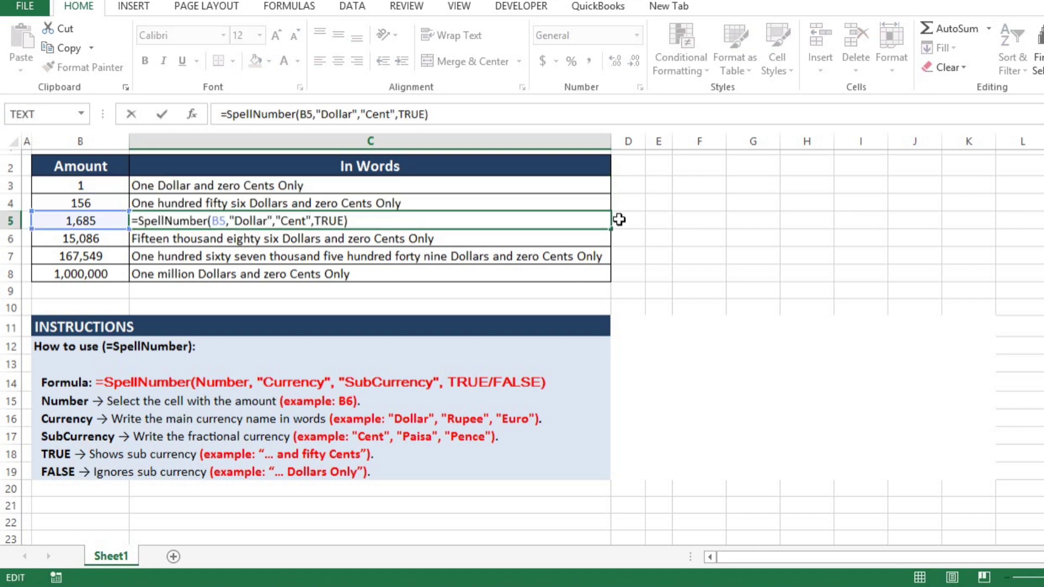
key(ctrl+Return)
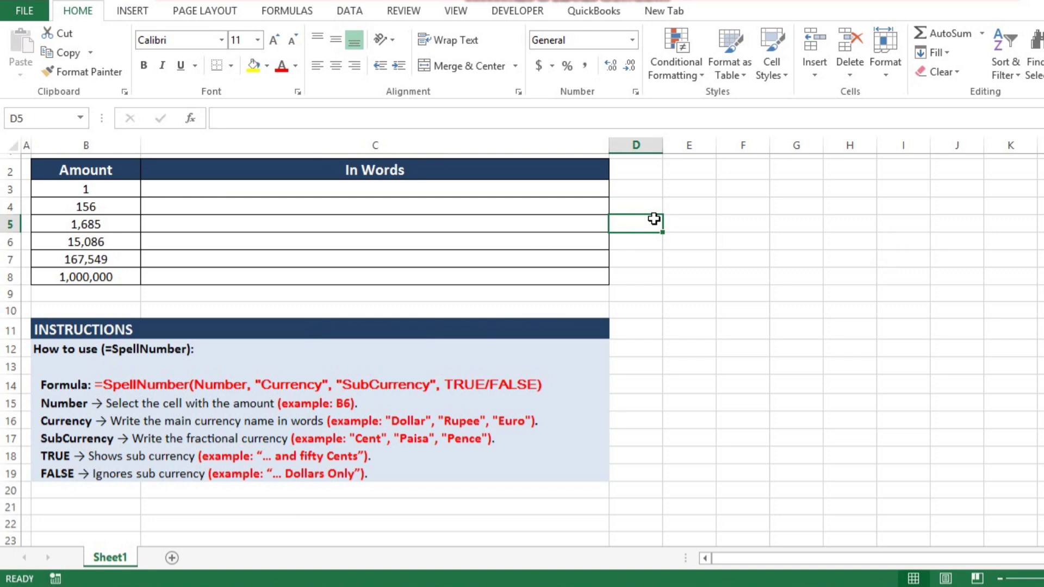
click(373, 189)
text(=sp)
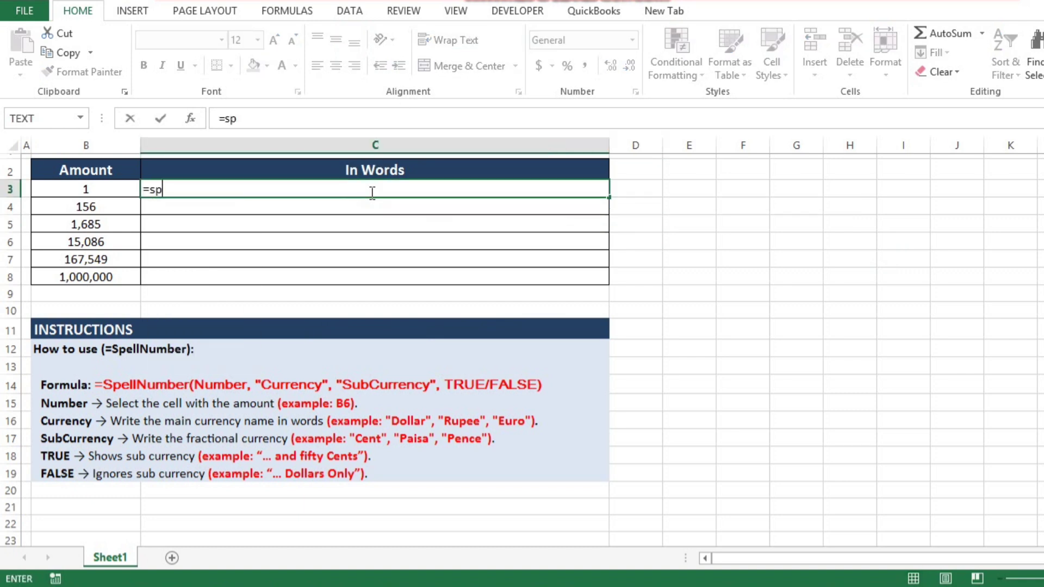
text(ell)
key(Escape)
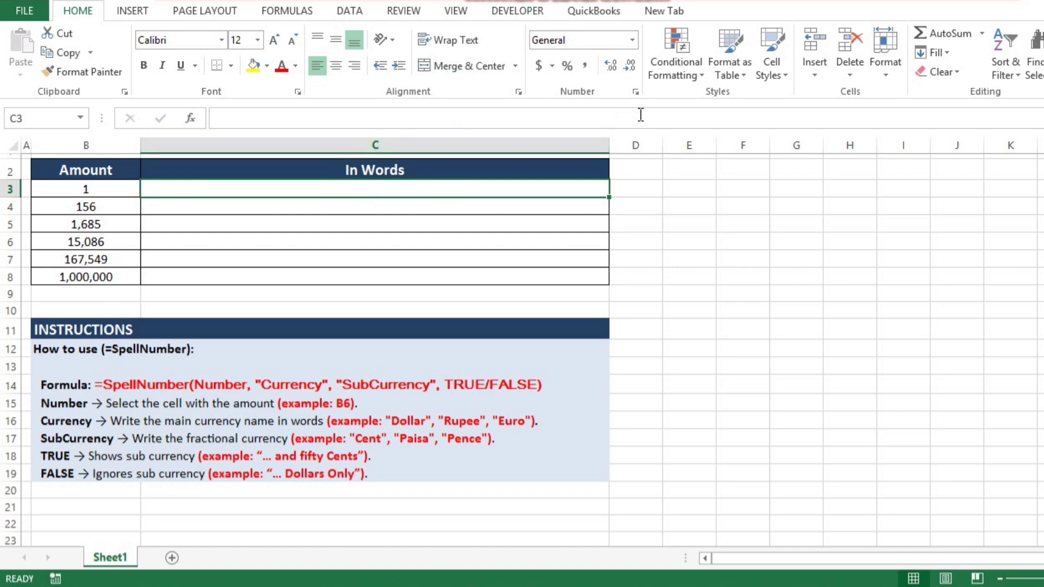
Customize the ribbon so that the Developer tab is enabled among the main tabs.
right_click(667, 91)
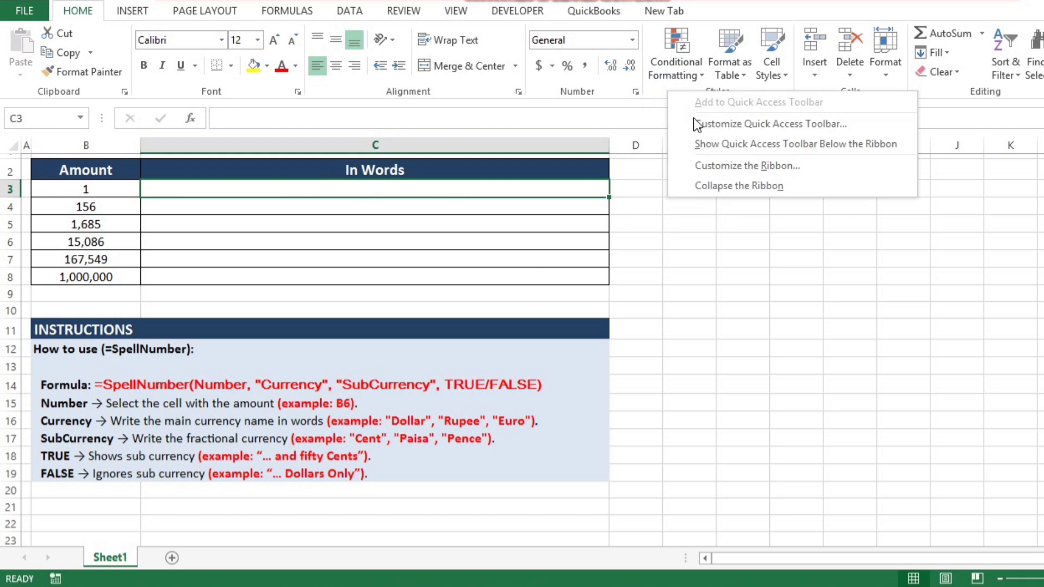
click(713, 165)
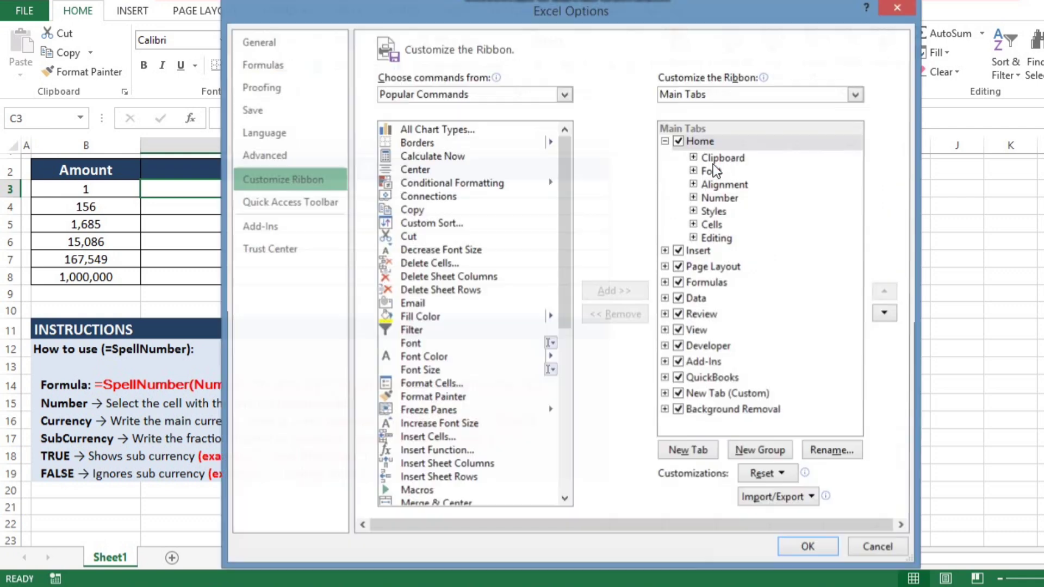
click(679, 352)
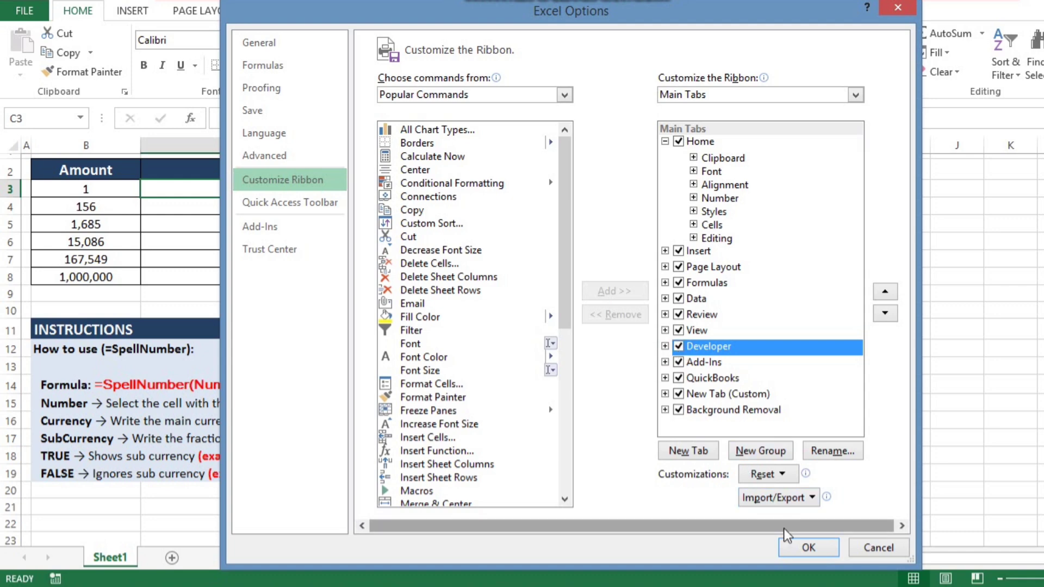
click(797, 549)
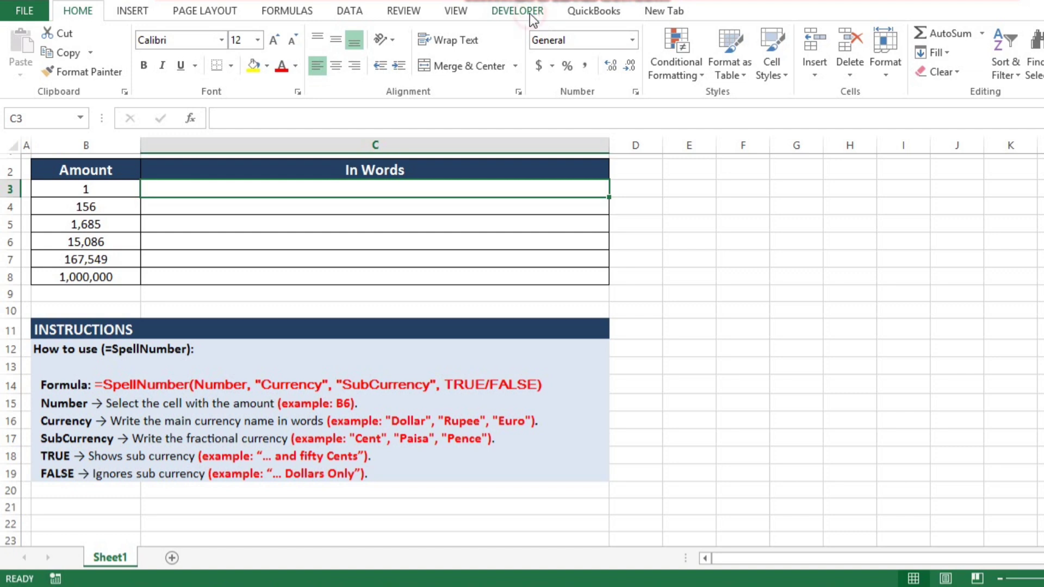
Open the Visual Basic editor for the workbook and insert a new standard module.
click(530, 15)
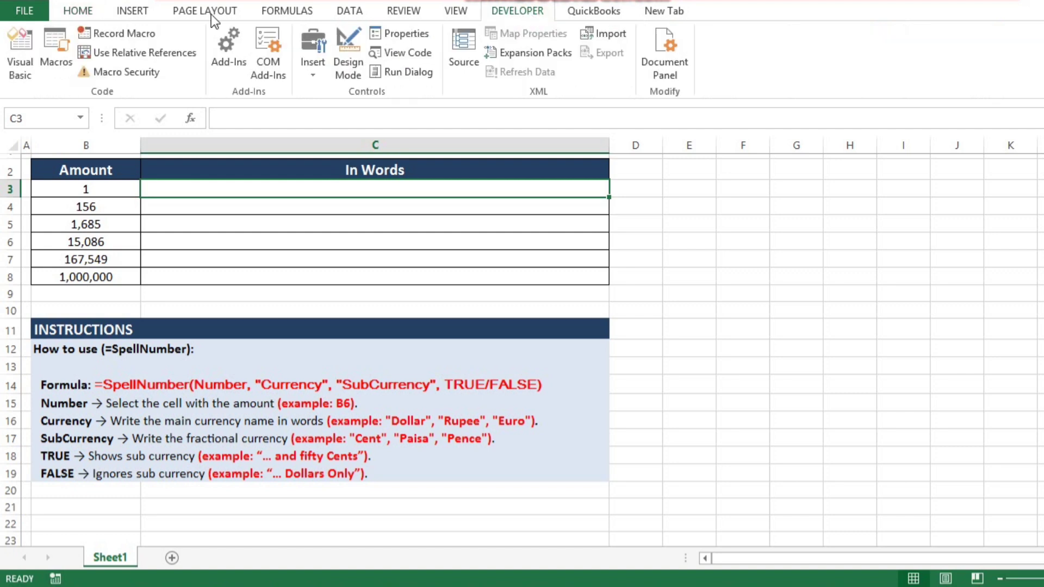
click(30, 50)
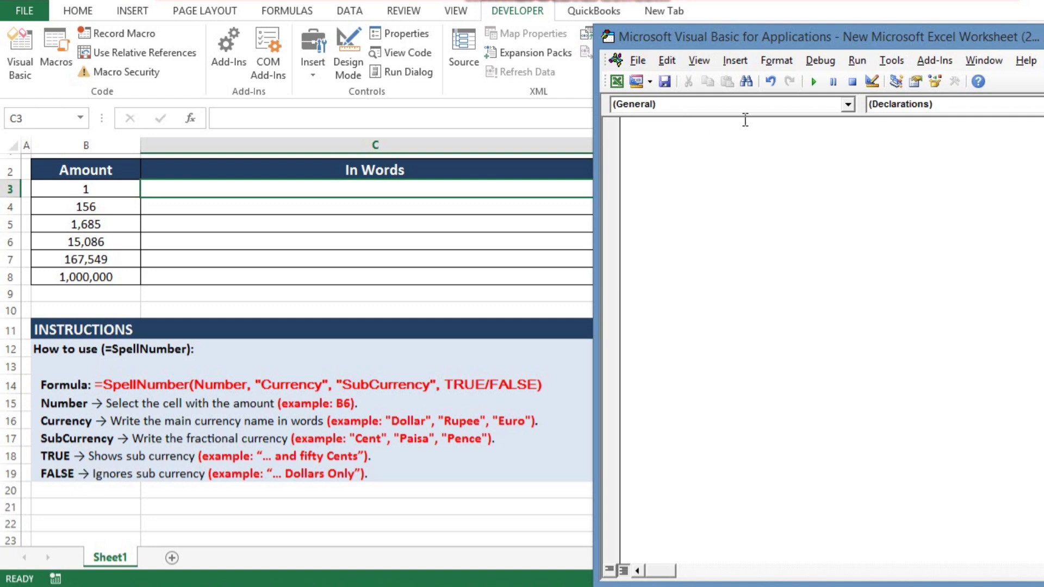
click(735, 62)
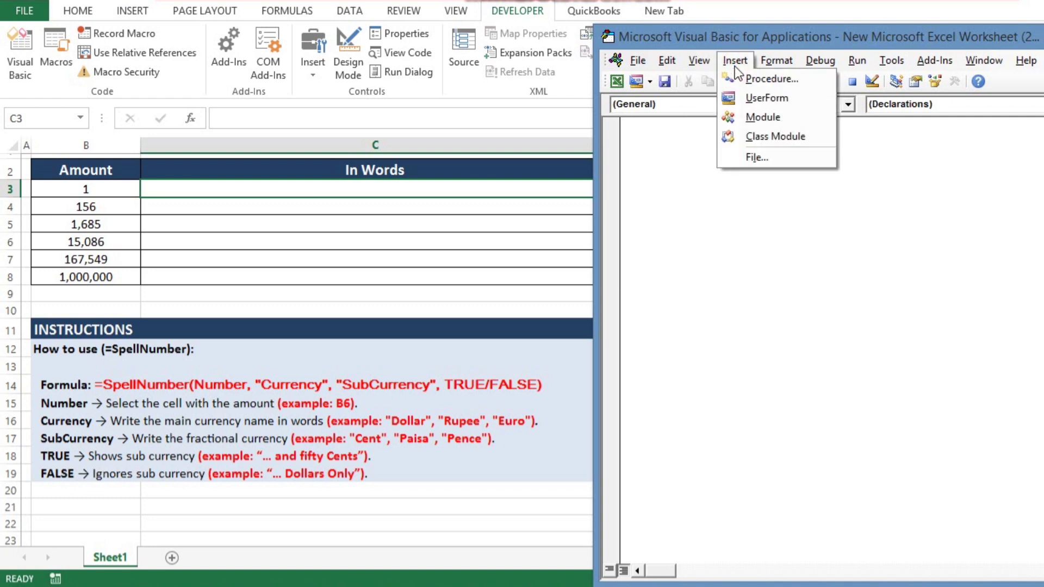
click(762, 118)
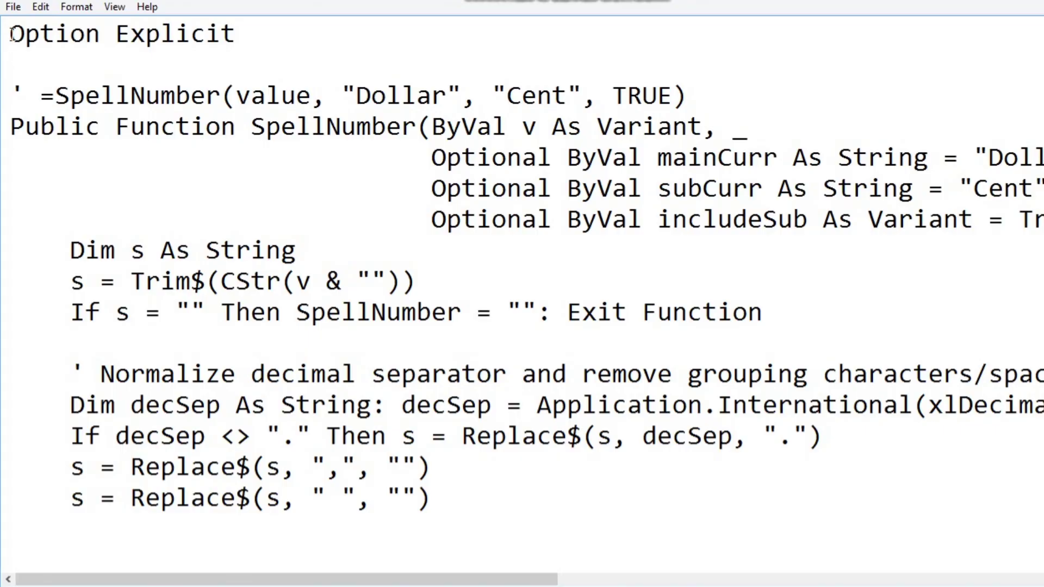
Copy the entire SpellNumber code from the Notepad text file into the new VBA module and close the editor.
key(shift+Down)
key(shift+Down)
key(shift+Down)
key(shift+Down)
key(shift+Down)
key(shift+Down)
key(shift+Down)
key(shift+Down)
key(shift+Down)
key(shift+Down)
key(shift+Down)
key(shift+Down)
key(shift+Down)
key(shift+Down)
key(shift+Down)
key(shift+Down)
key(shift+Down)
key(shift+Down)
key(shift+Down)
key(shift+Down)
key(shift+Down)
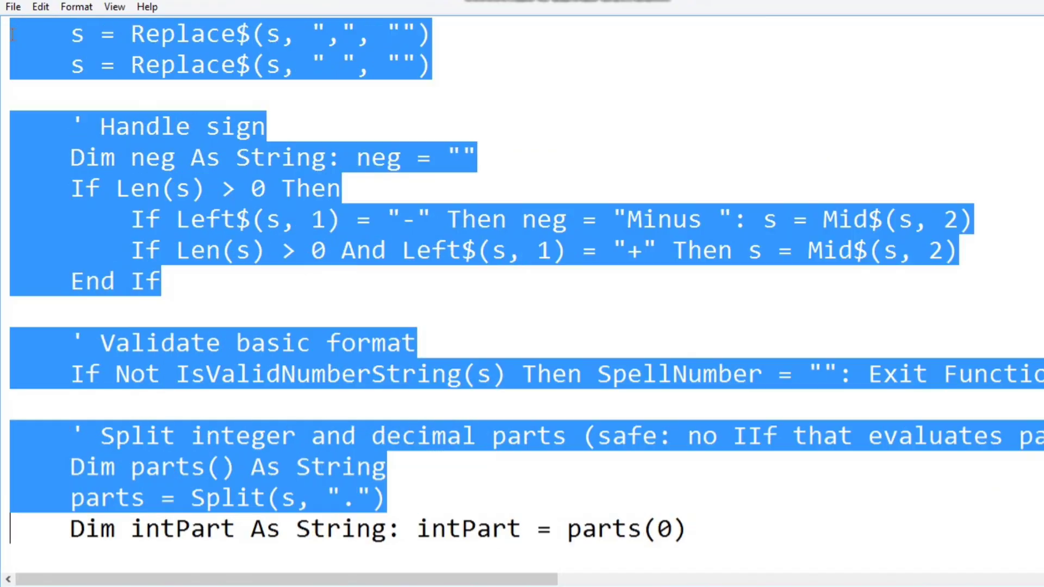
key(ctrl+shift+End)
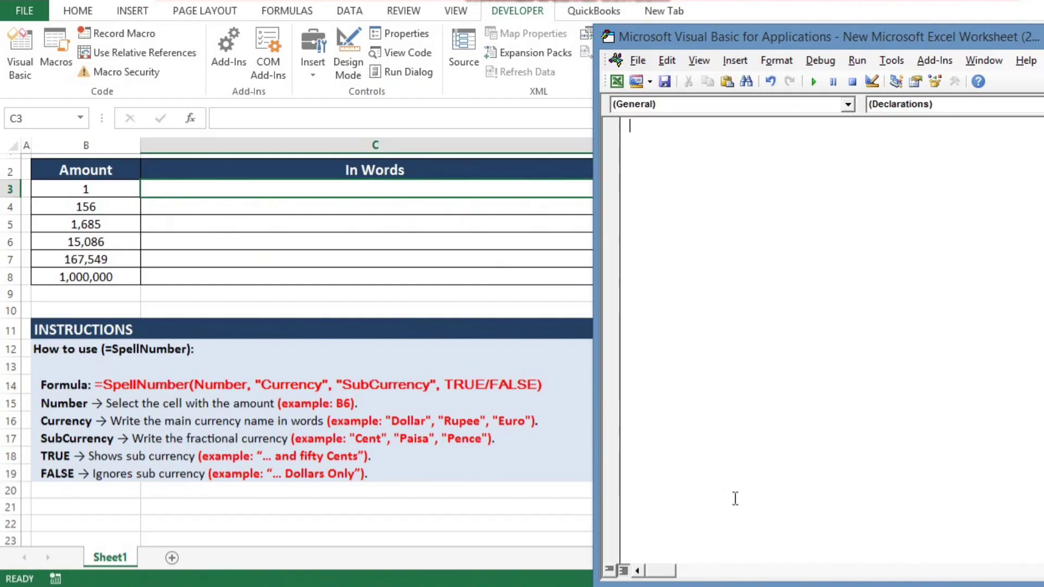
key(ctrl+v)
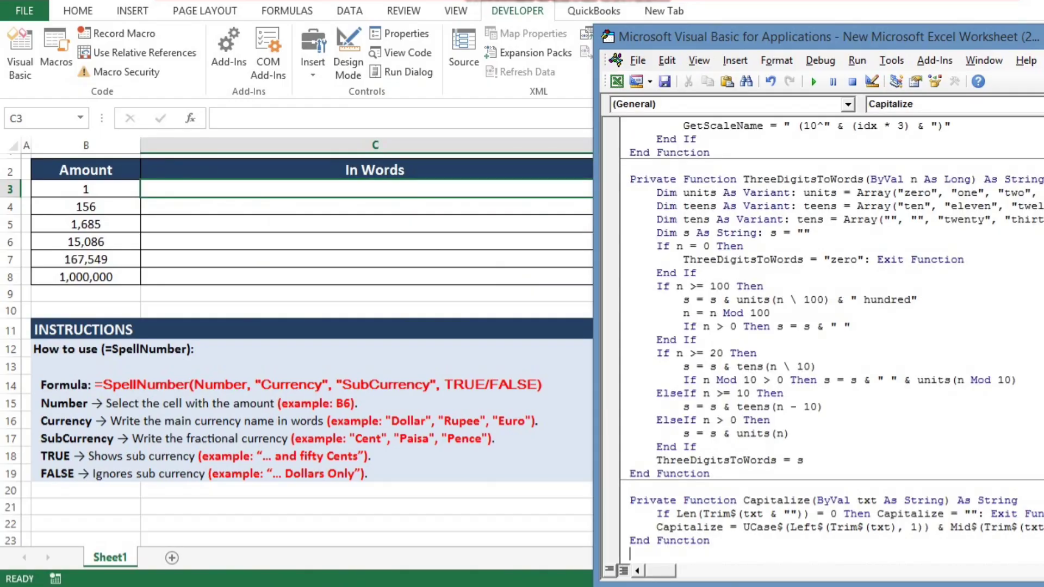
click(1042, 34)
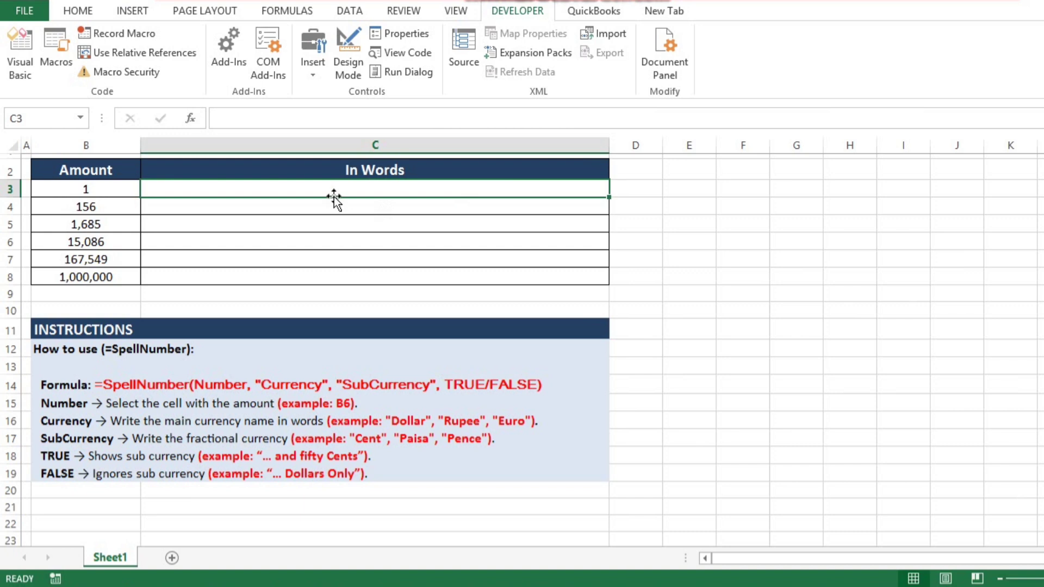
Enter =spellnumber(B3,"Dollar","Cent",True) in cell C3 to write the first amount in words.
key(Left)
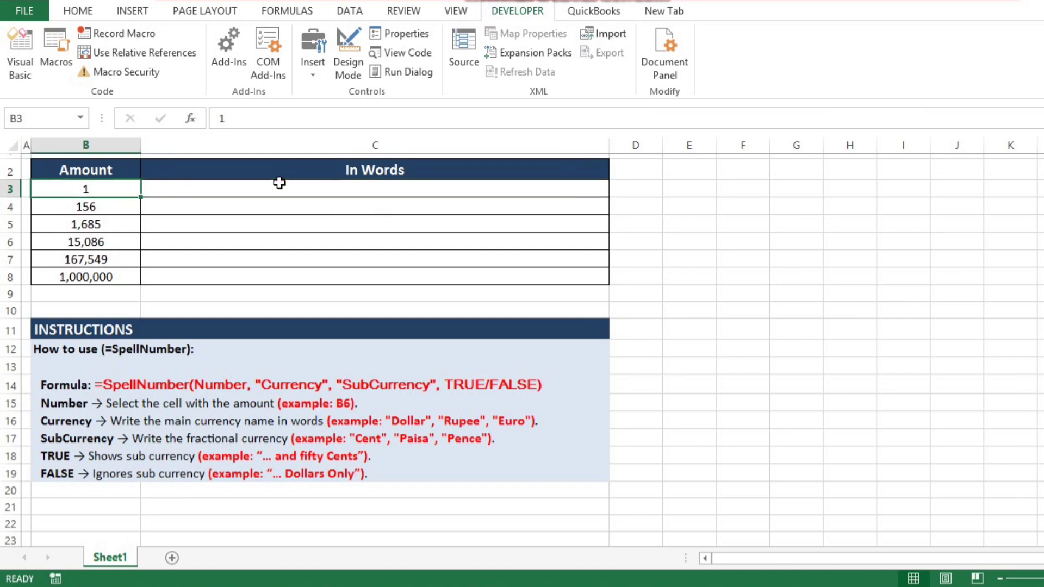
click(279, 183)
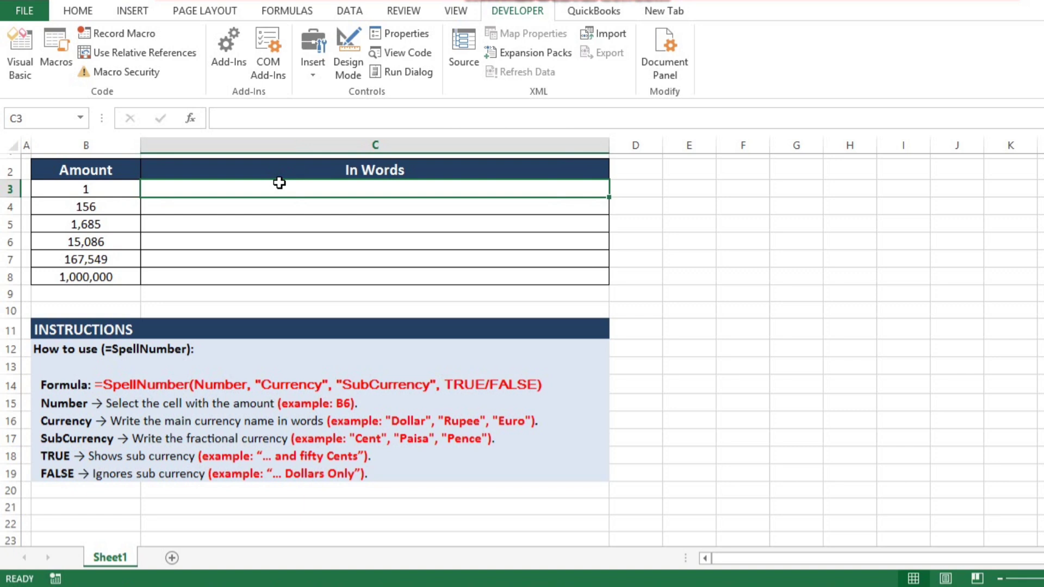
text(=)
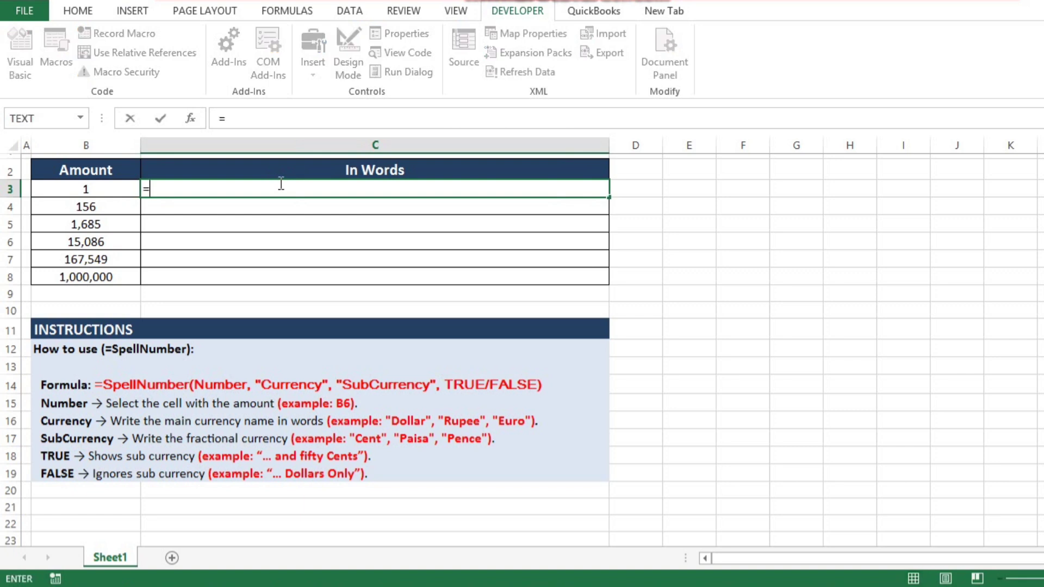
text(spell)
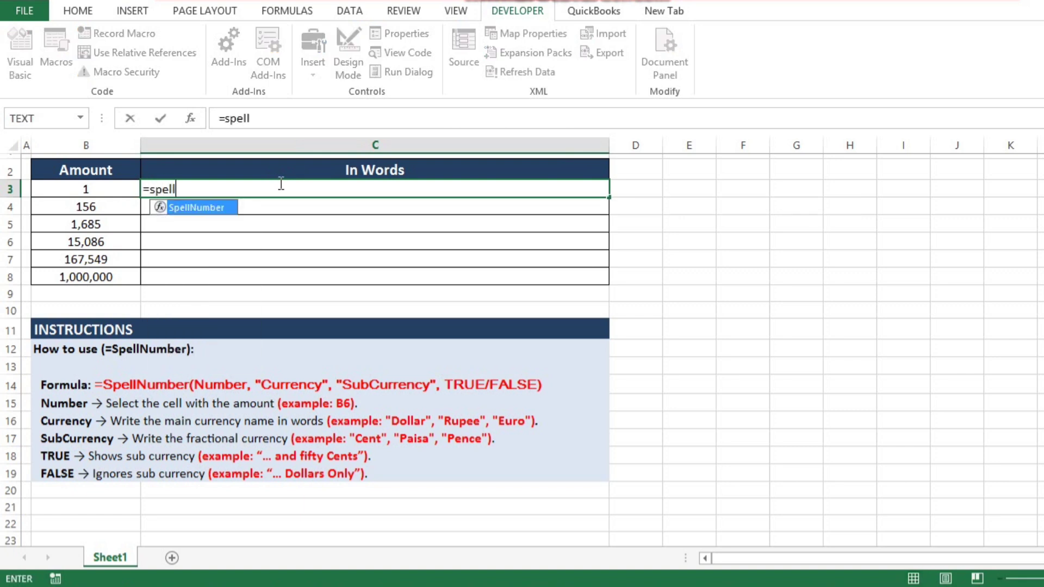
text(number)
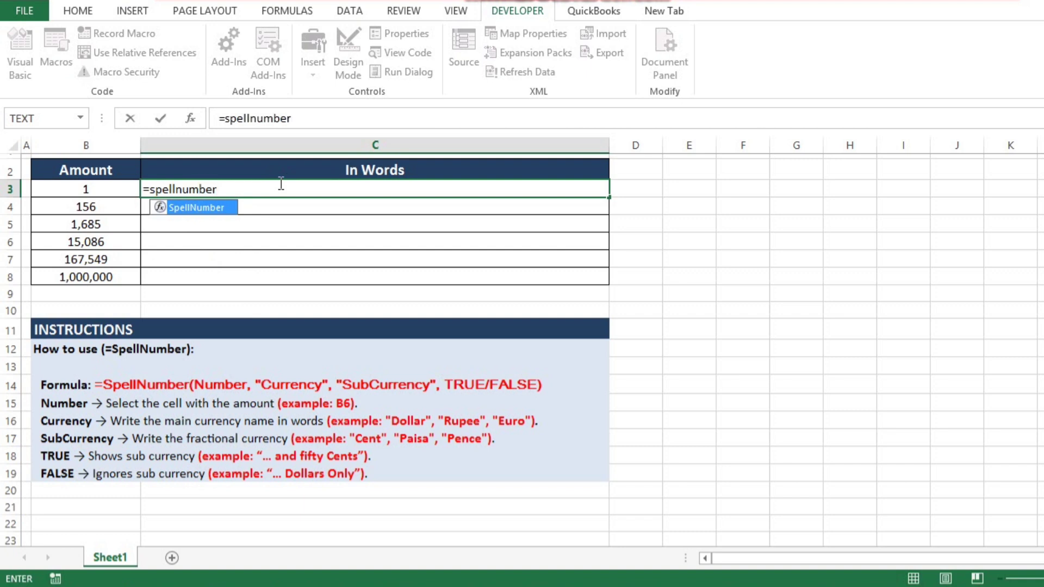
text(()
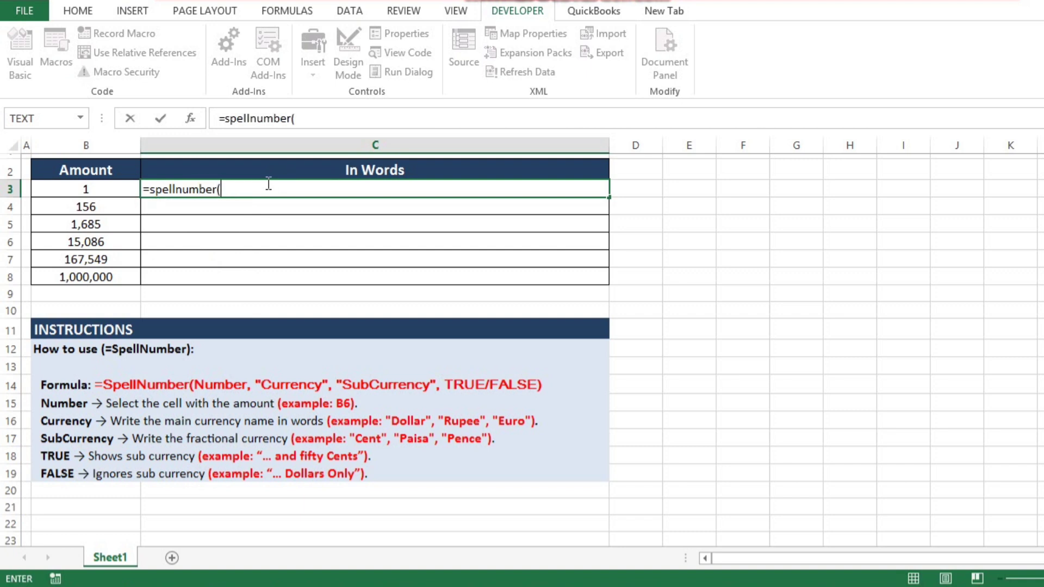
click(106, 190)
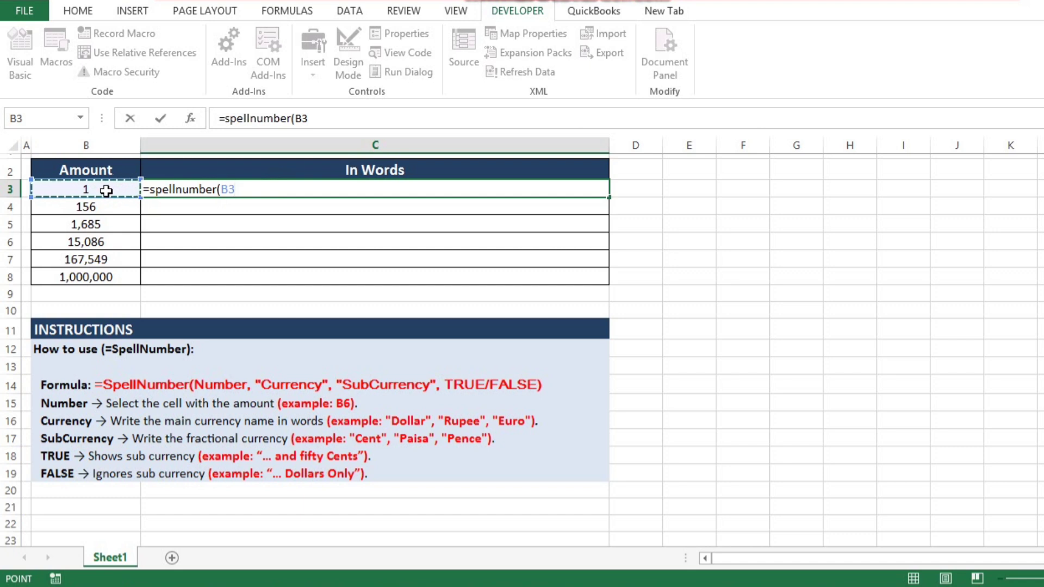
text(,"Dollar")
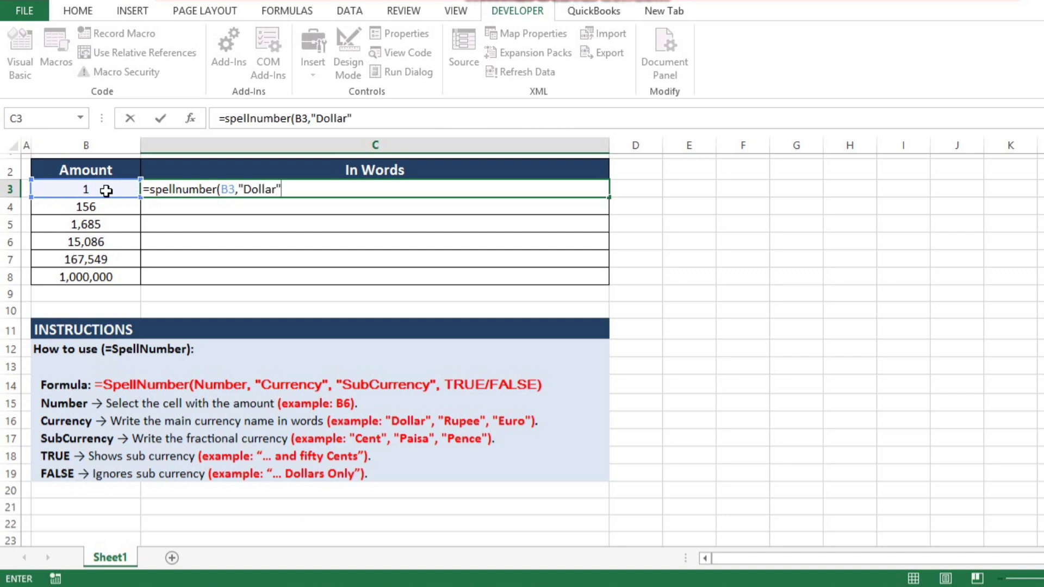
text(,"Cent",True))
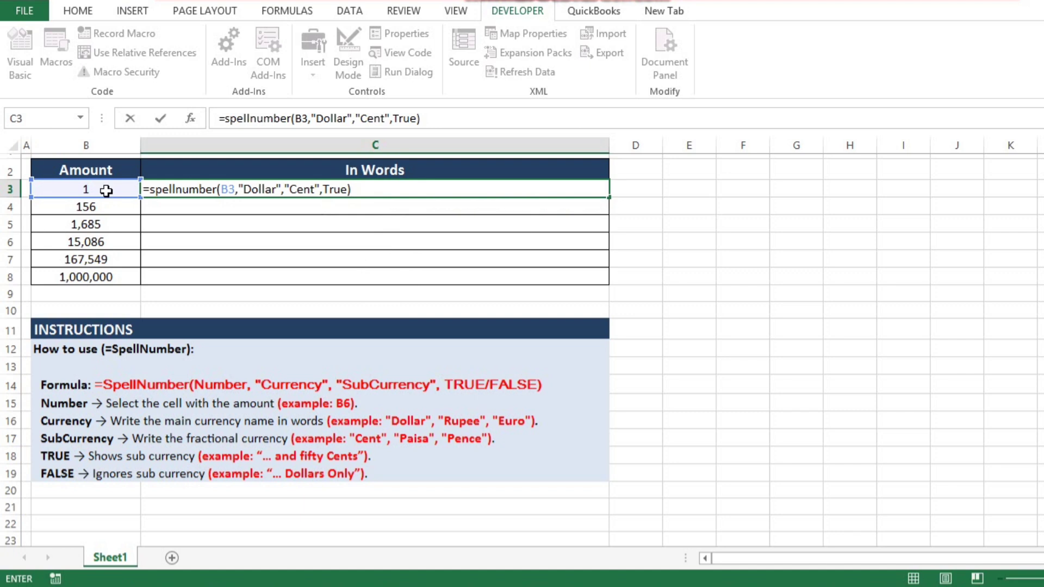
key(Return)
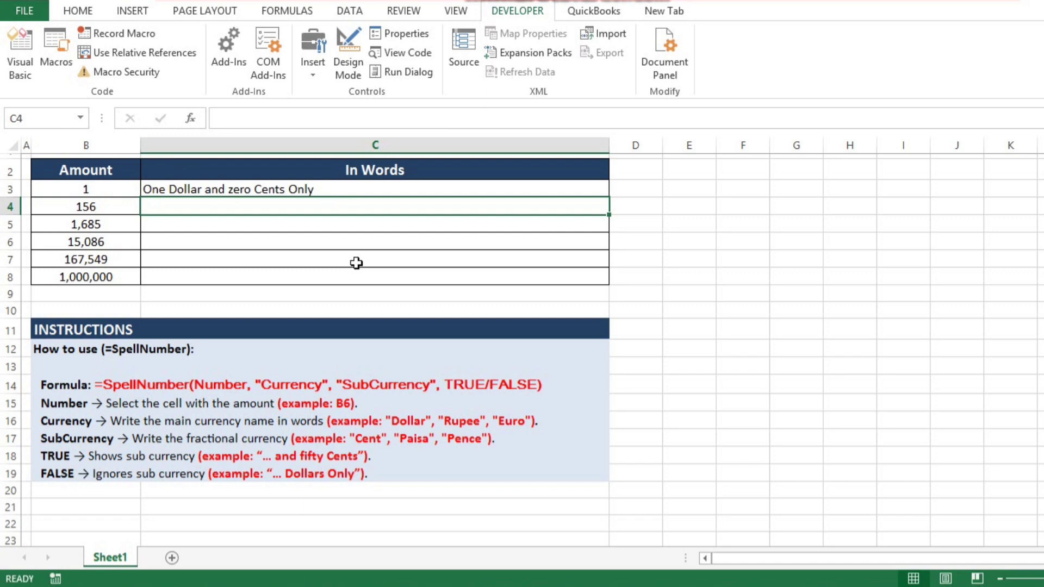
Change the last argument of the C3 formula to False so the sub currency is left out.
key(Up)
key(F2)
key(Left)
key(BackSpace)
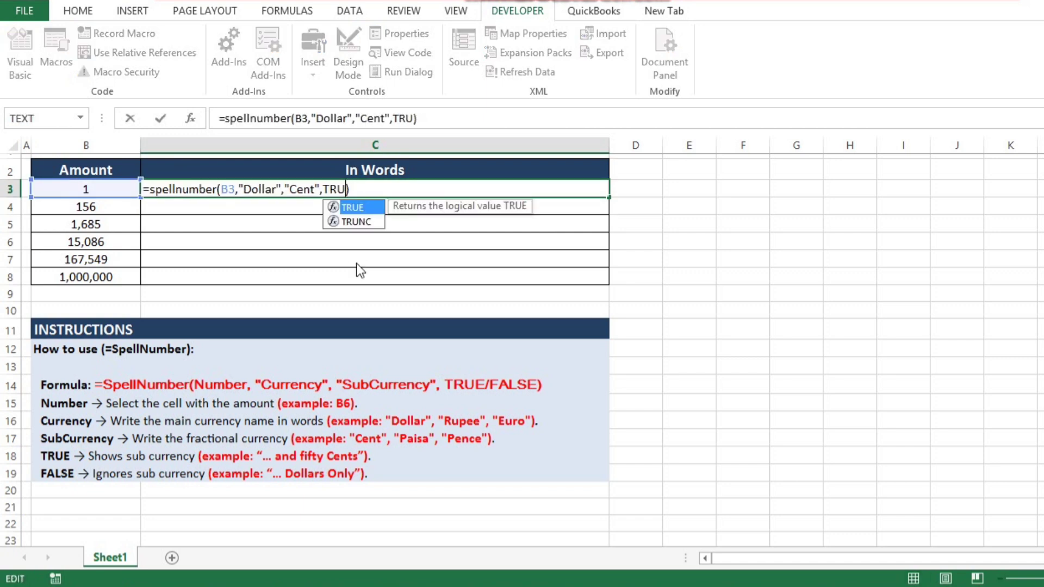
key(BackSpace)
key(BackSpace)
key(BackSpace)
text(Fals)
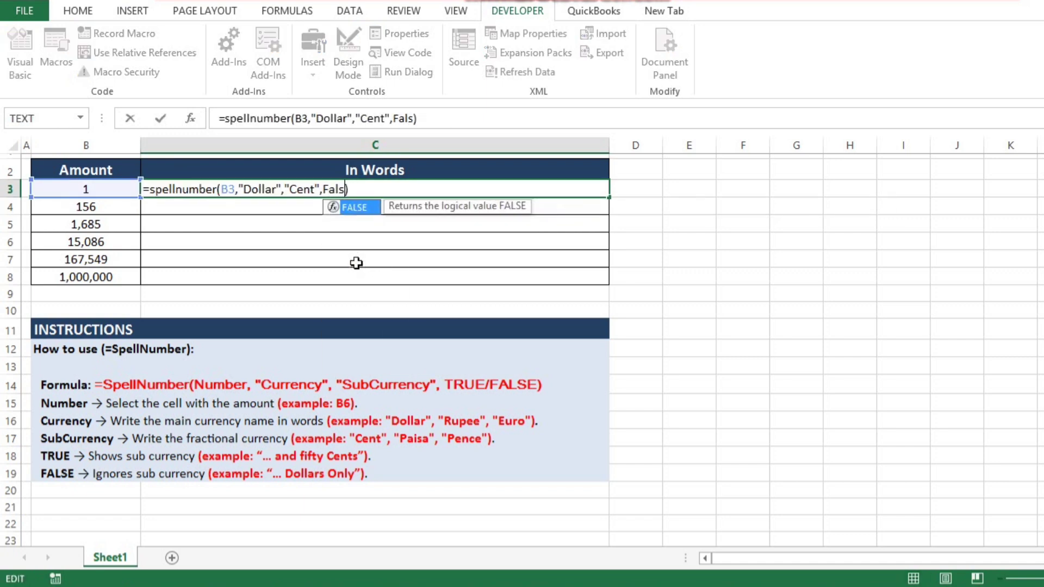
text(e)
key(Return)
key(Up)
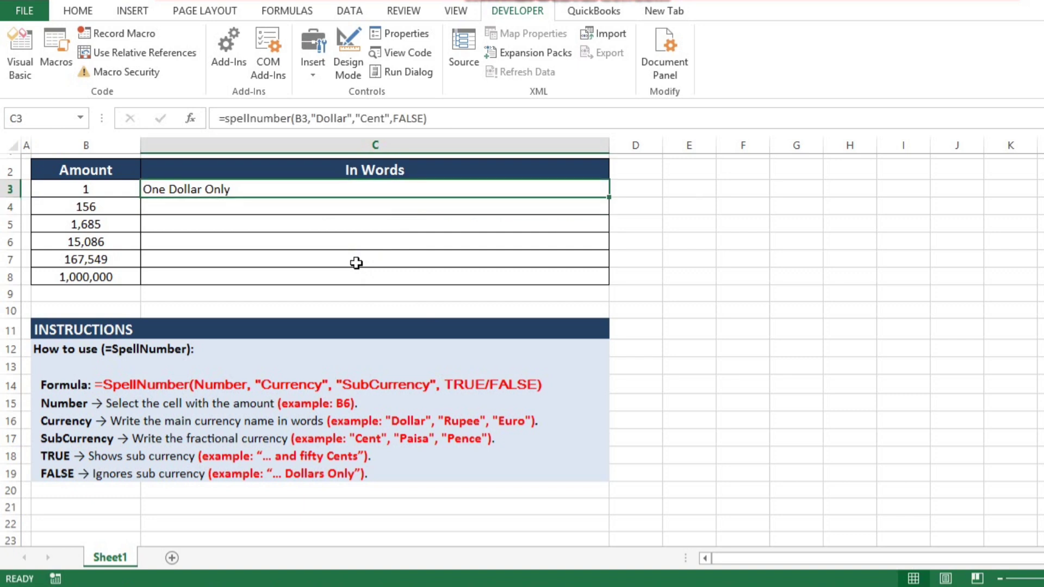
Enter =spellnumber(B4,"Rupee","Paise",True) in cell C4 and fill the formula down through C8.
key(Down)
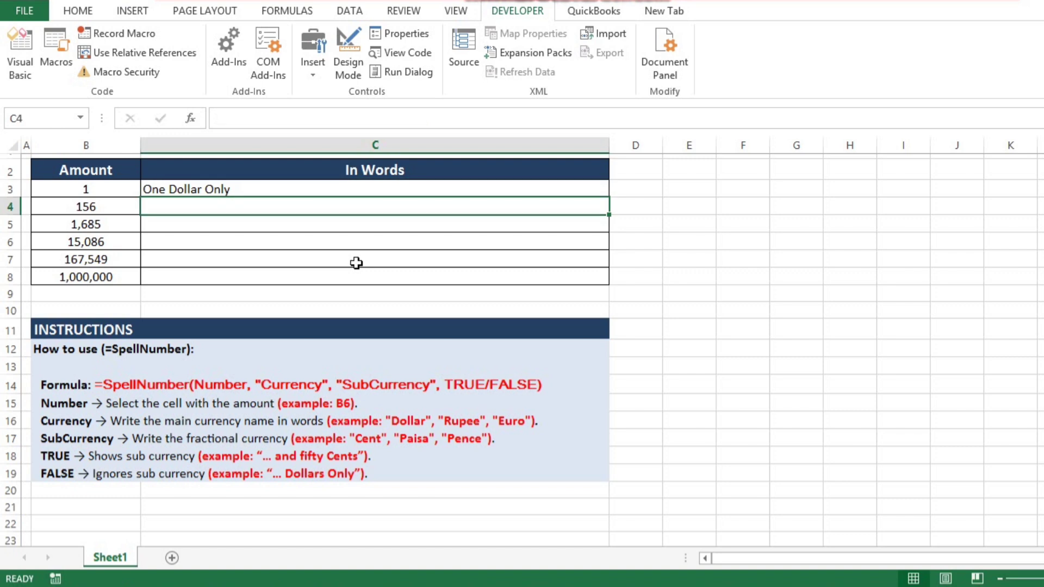
text(=)
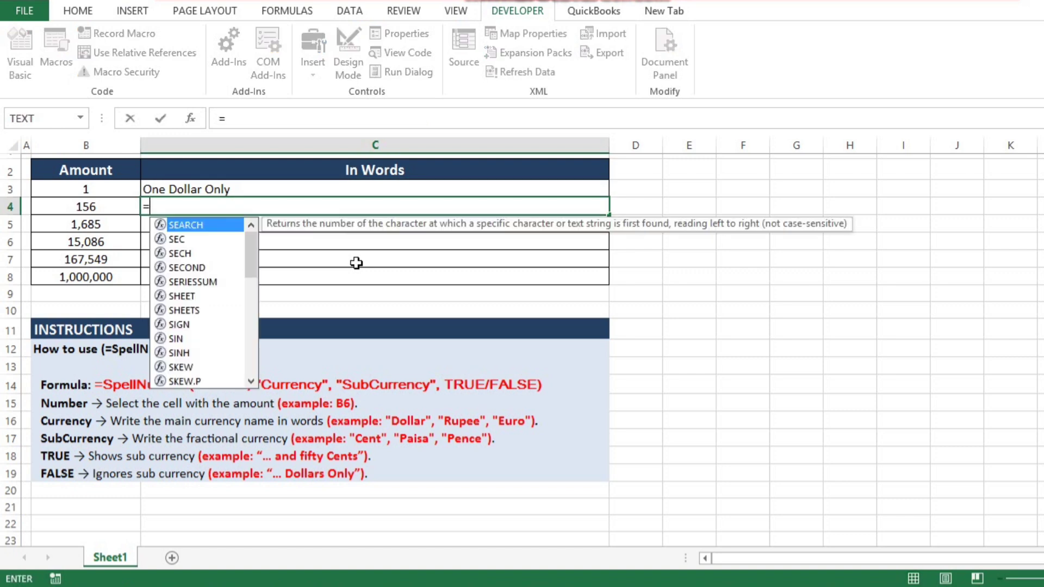
text(spelln)
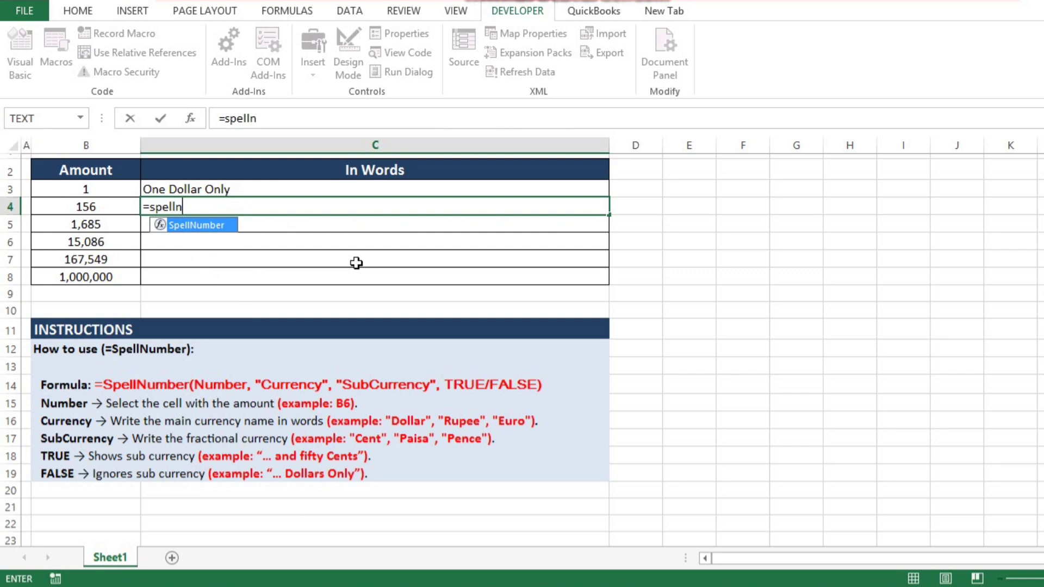
text(umber()
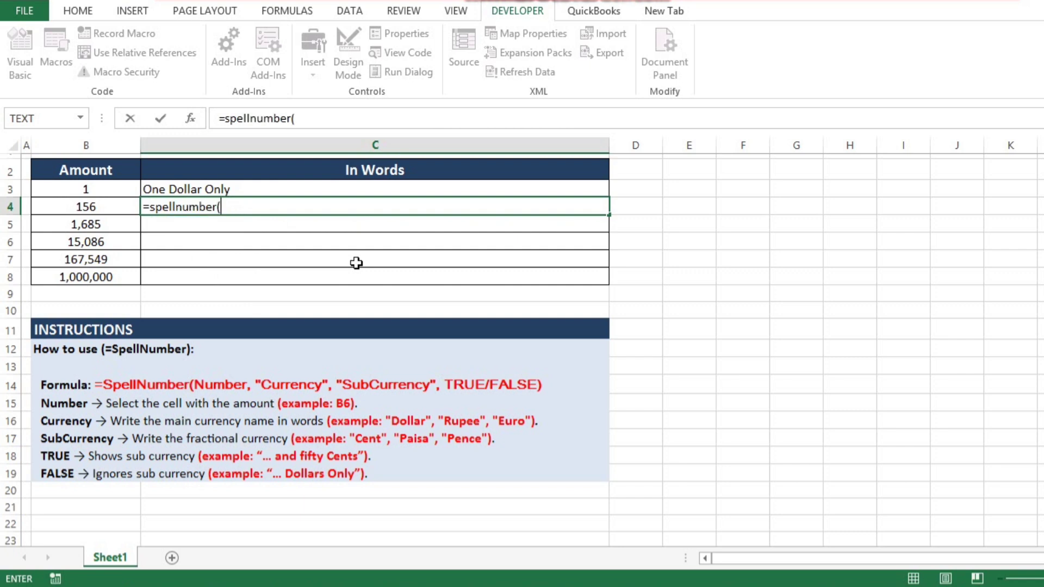
key(Left)
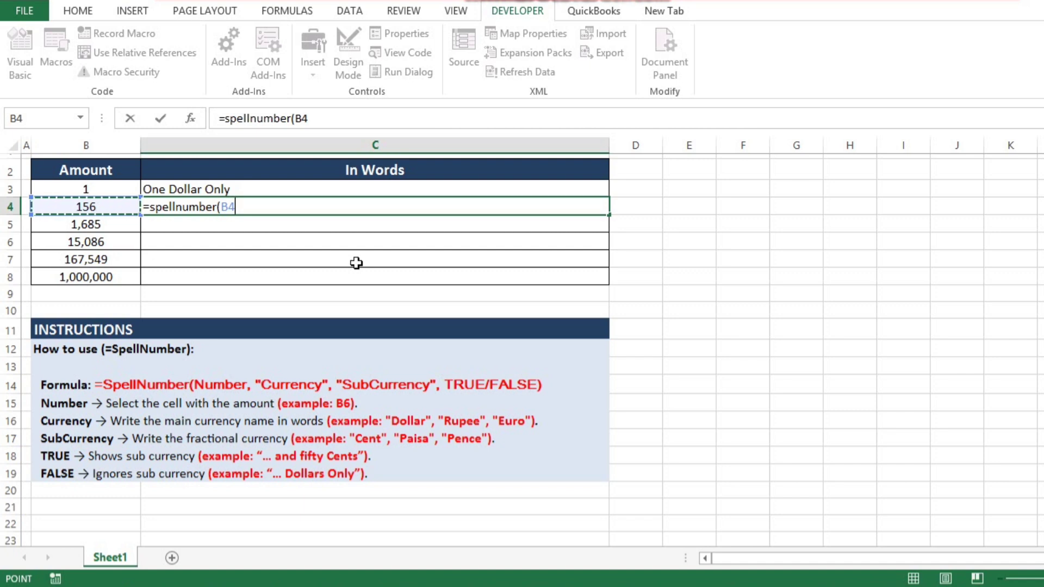
text(,)
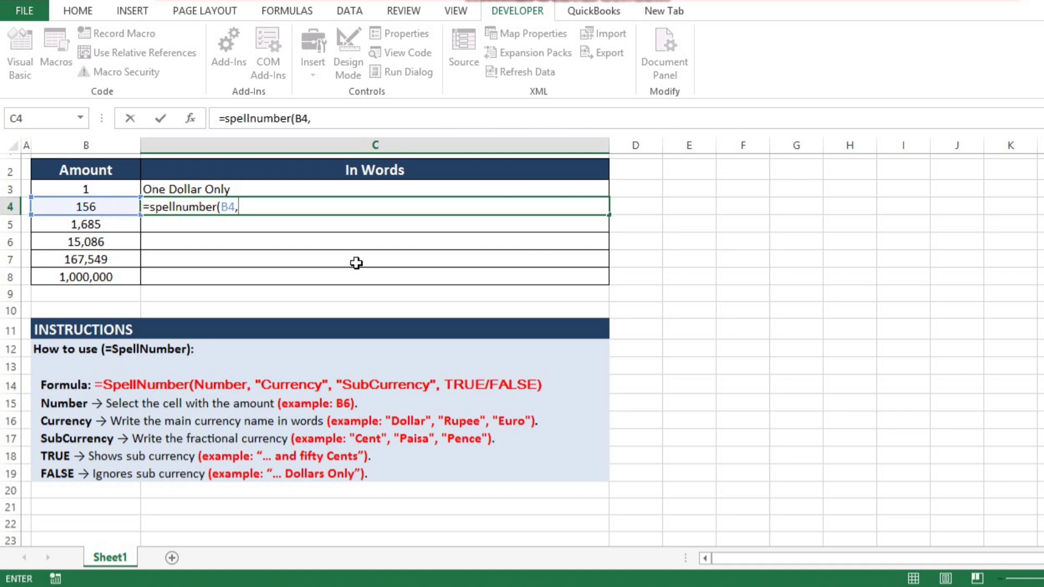
text("Rupee)
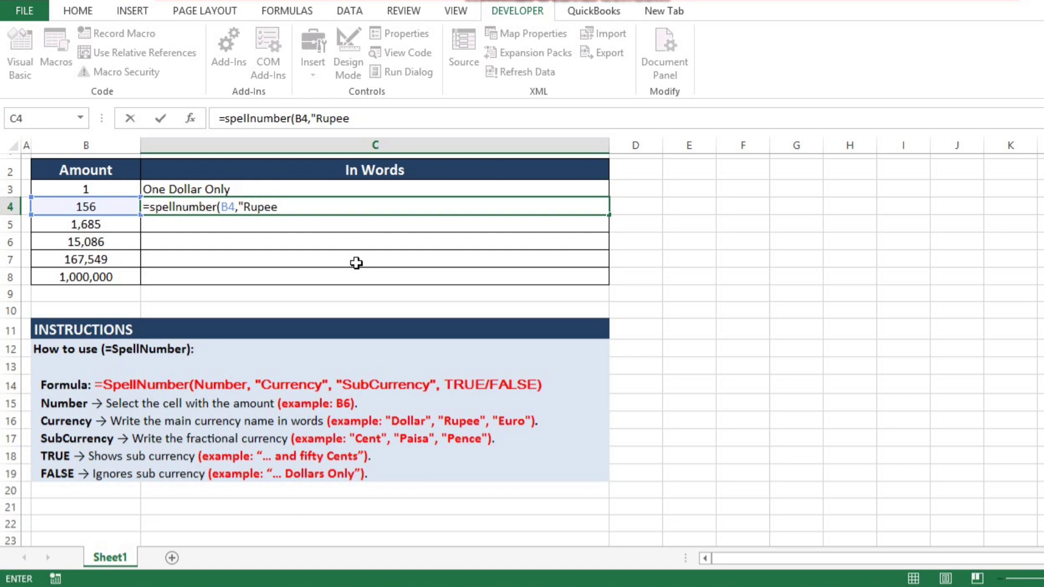
text(","Paise",T)
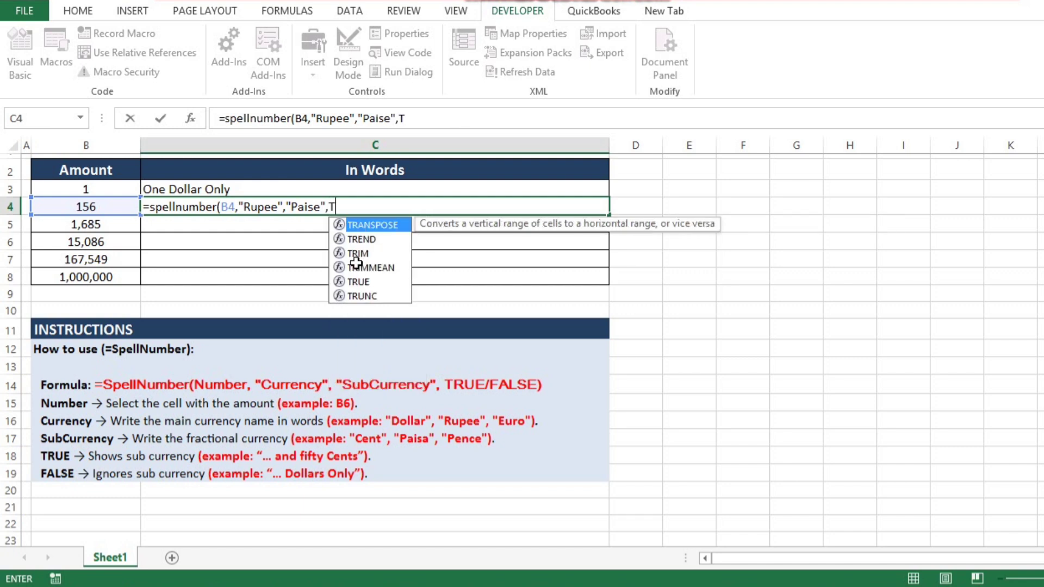
text(rue))
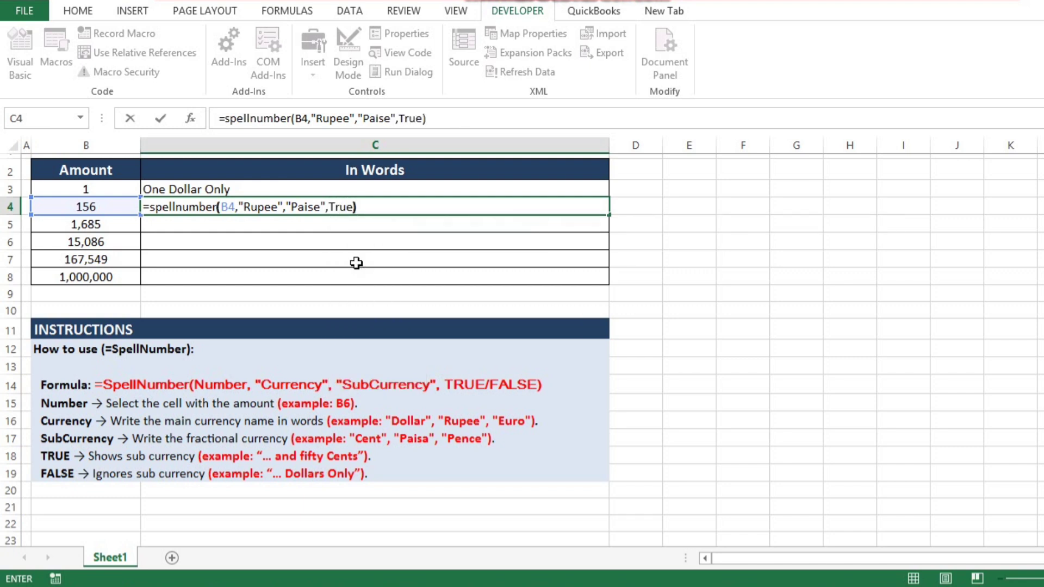
key(ctrl+Return)
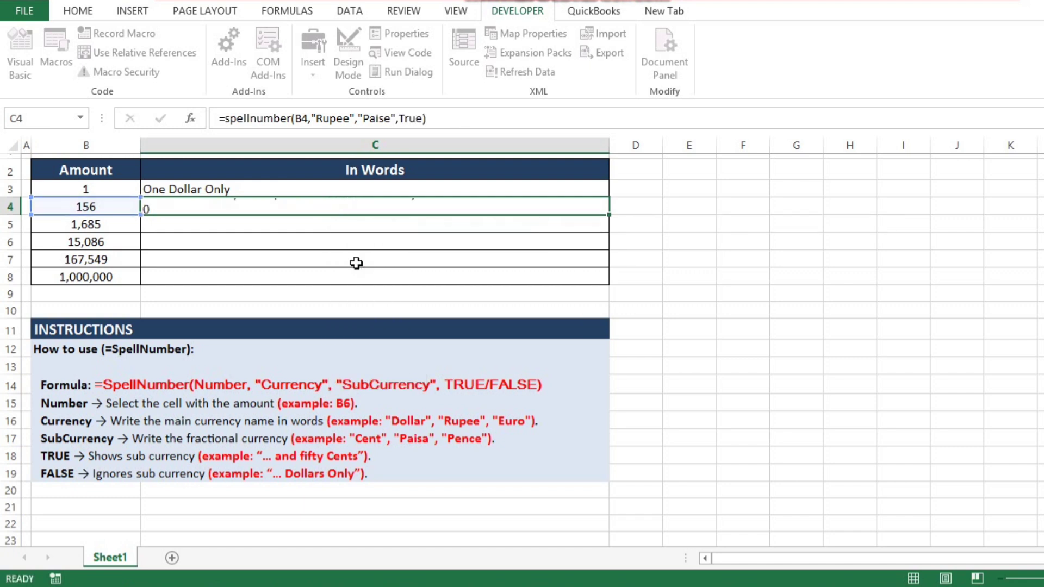
key(Return)
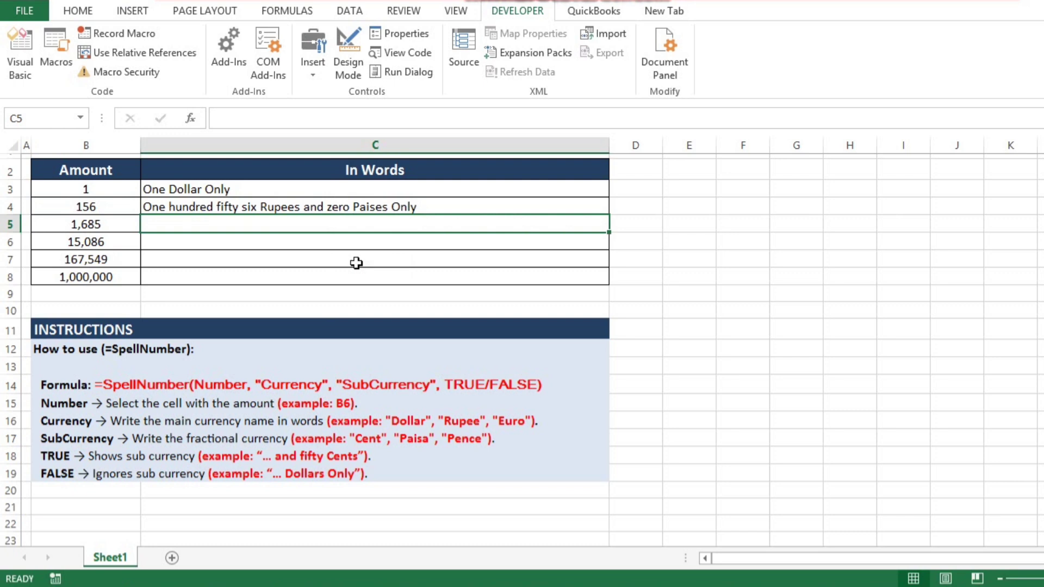
click(477, 205)
drag(608, 214, 609, 287)
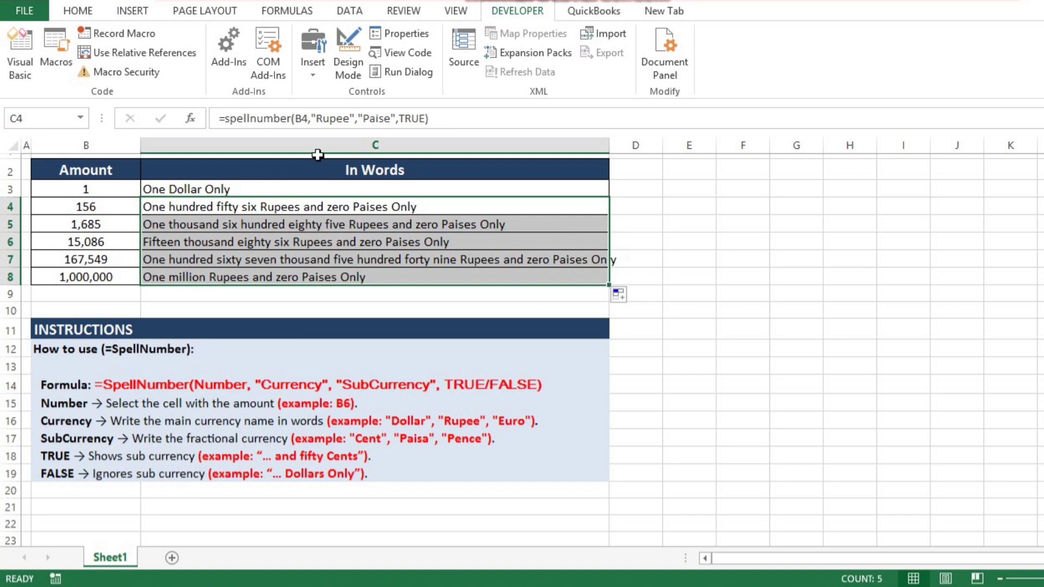
Save the workbook to the Desktop as an Excel Macro-Enabled Workbook named New Microsoft Excel Worksheet (2).xlsm.
click(25, 12)
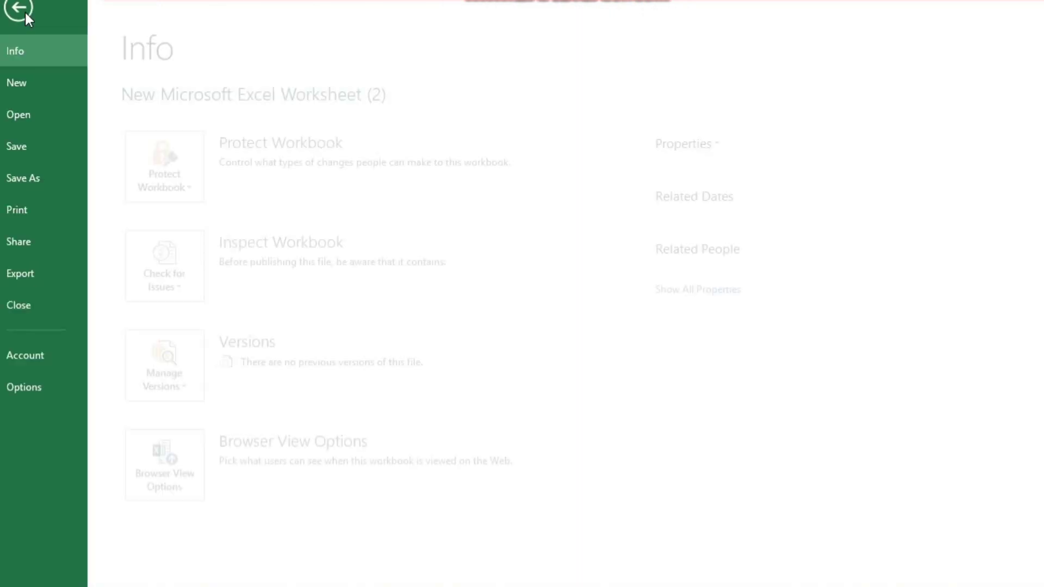
click(38, 172)
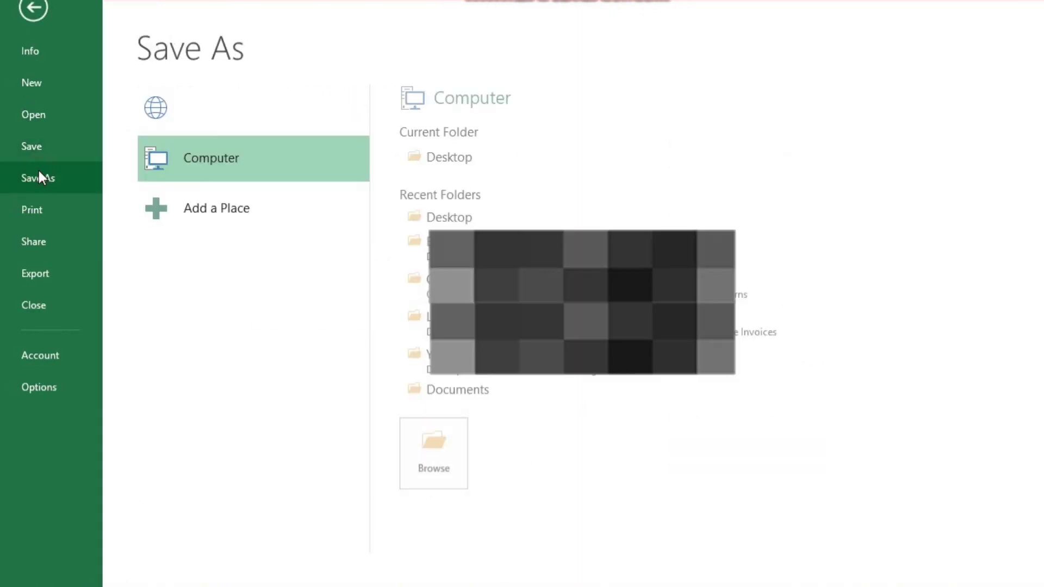
click(449, 157)
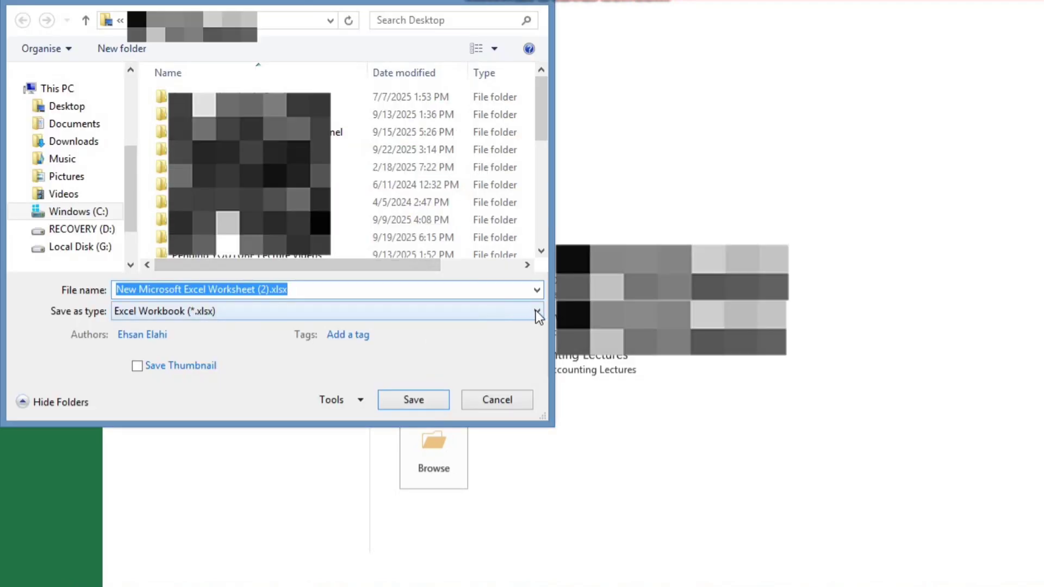
click(536, 311)
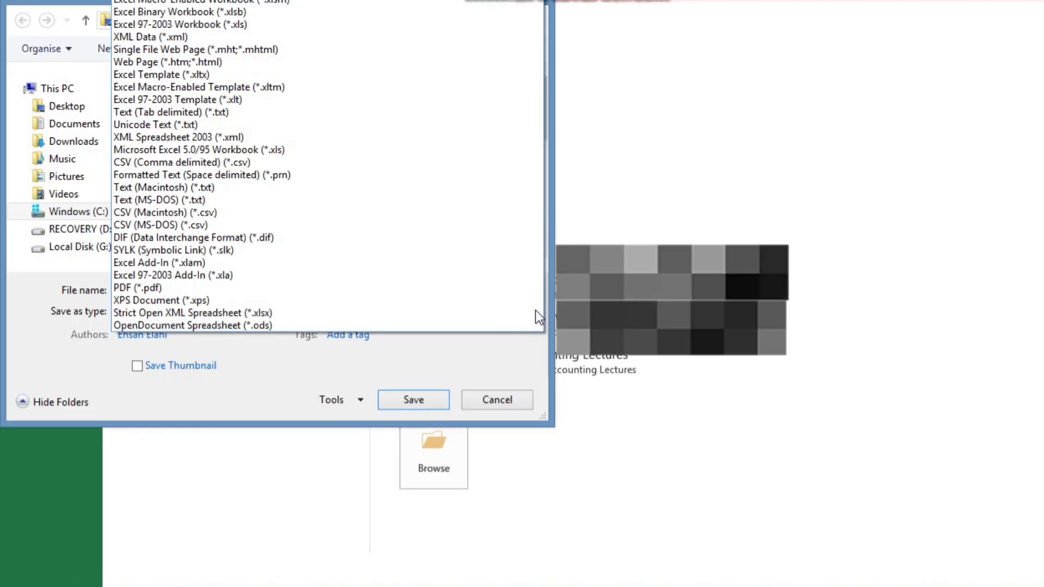
click(240, 3)
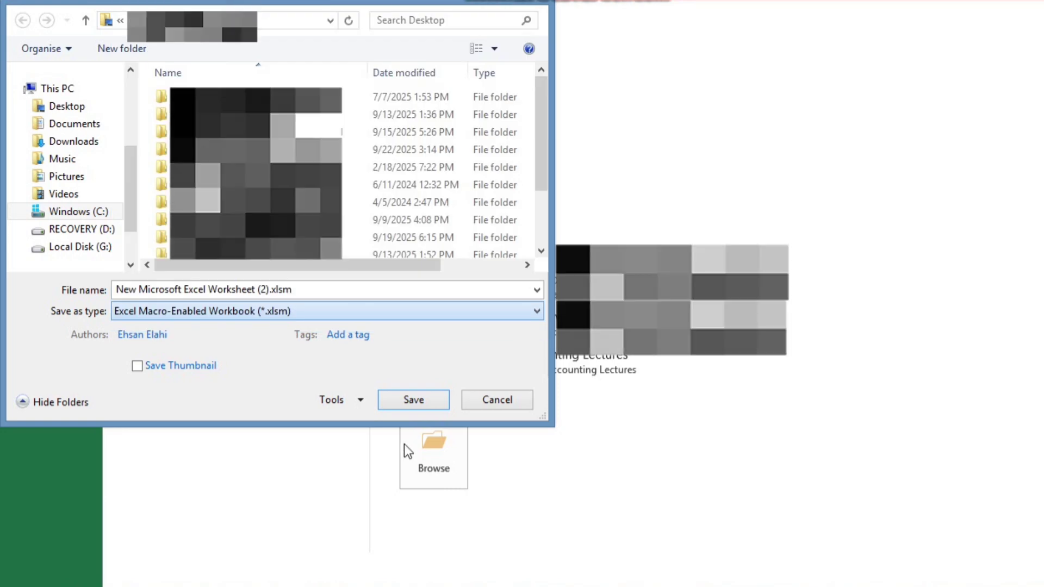
click(422, 407)
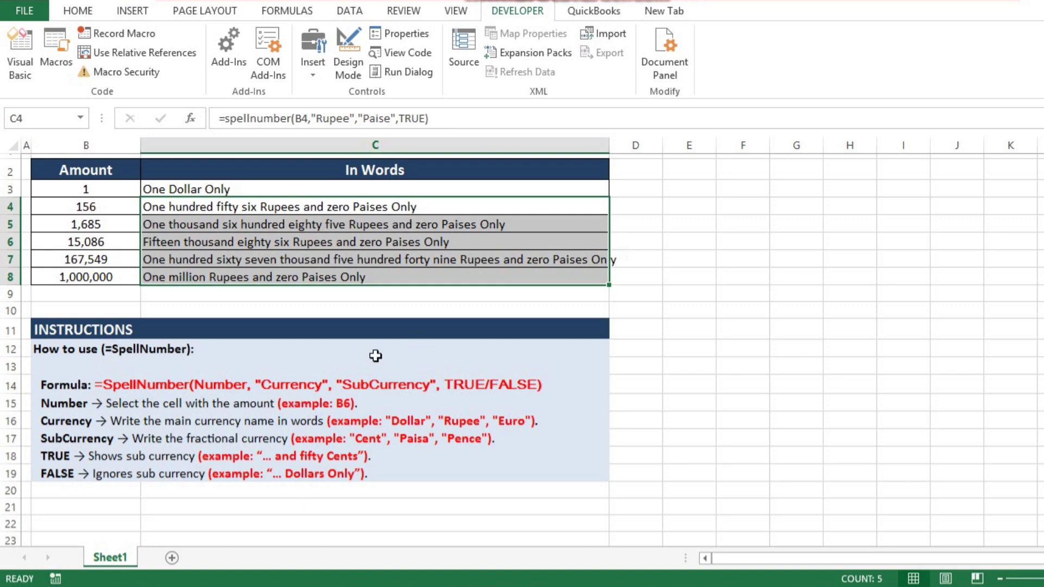
click(641, 282)
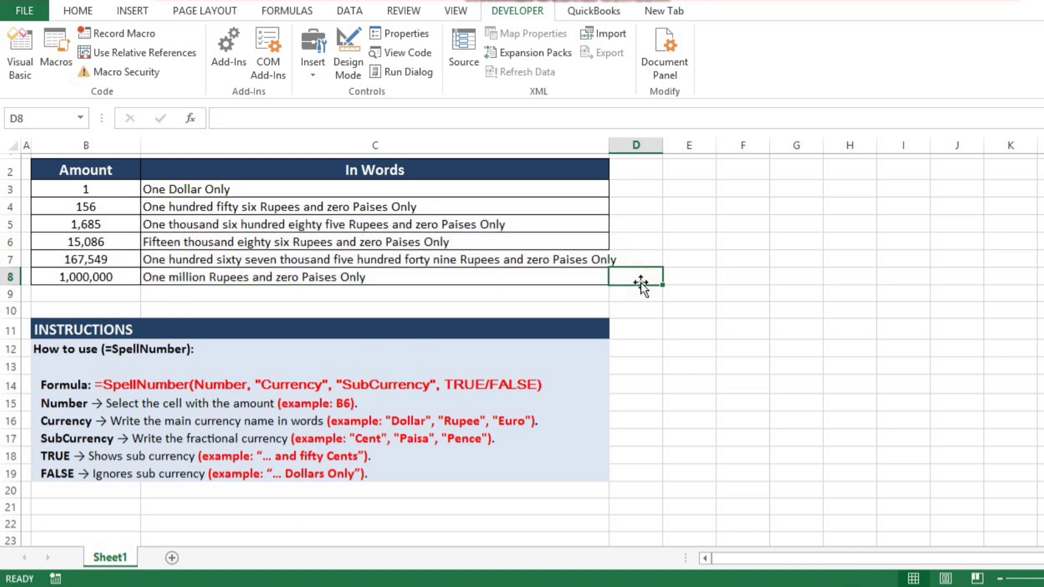